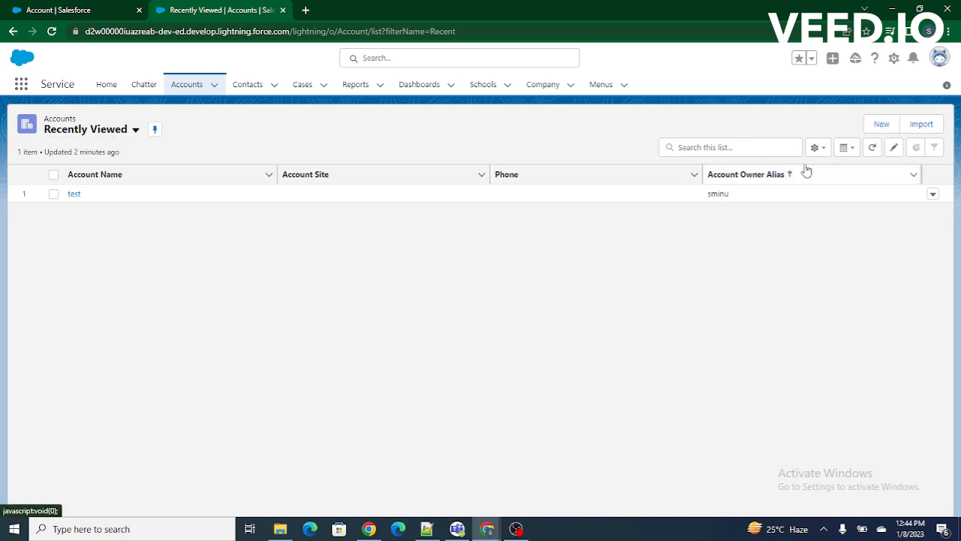
Examine the Is Active checkbox in a new account form and cancel the form without saving.
click(886, 126)
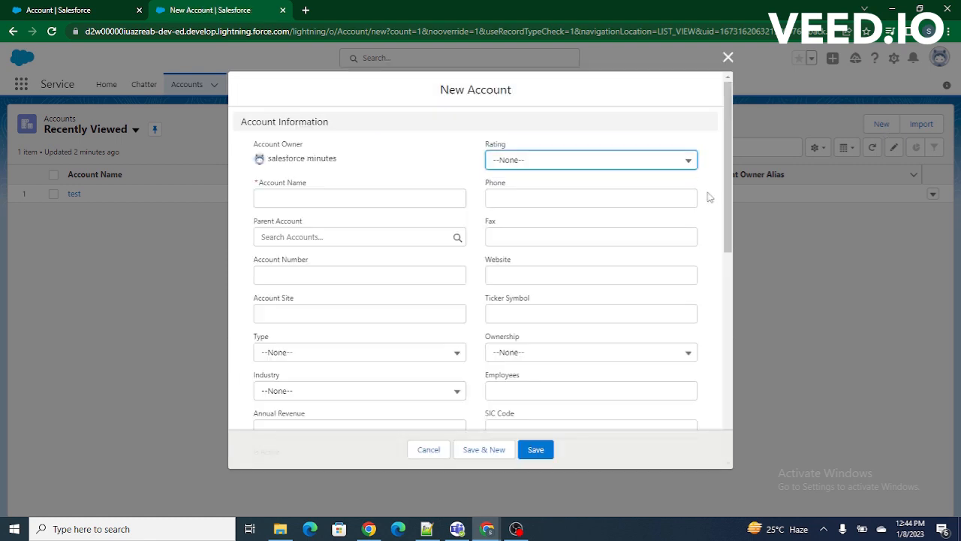
scroll(500, 273, down, 3)
scroll(500, 278, down, 1)
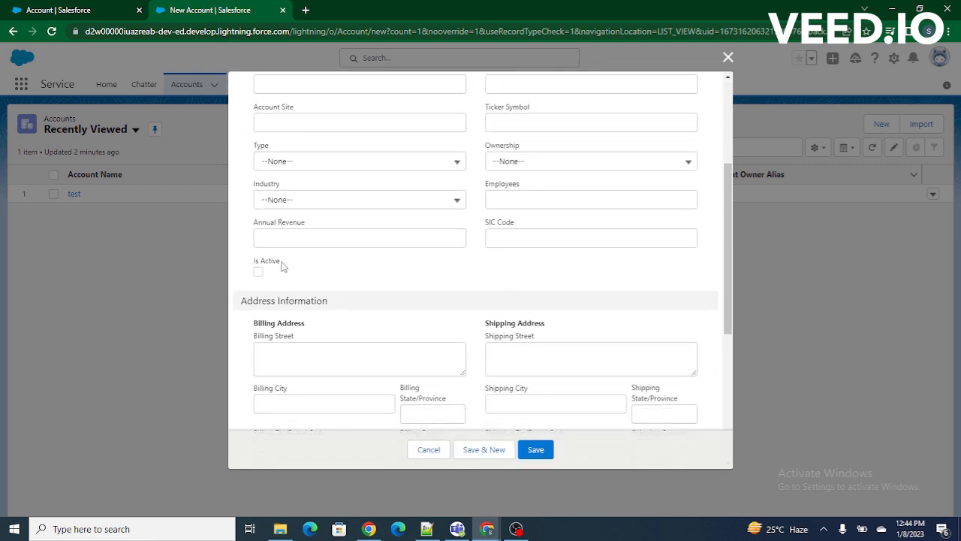
drag(283, 268, 255, 266)
click(297, 285)
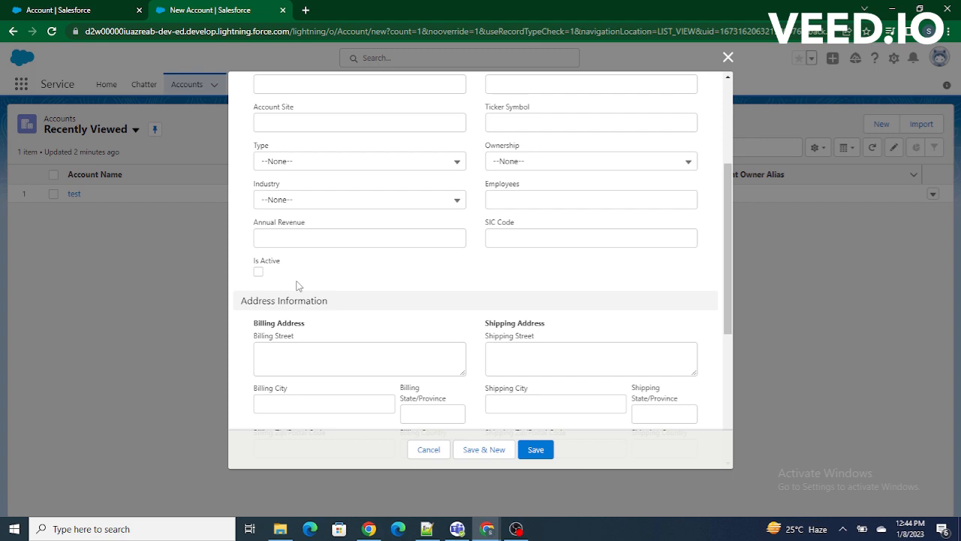
drag(283, 260, 254, 261)
click(320, 269)
scroll(401, 306, up, 3)
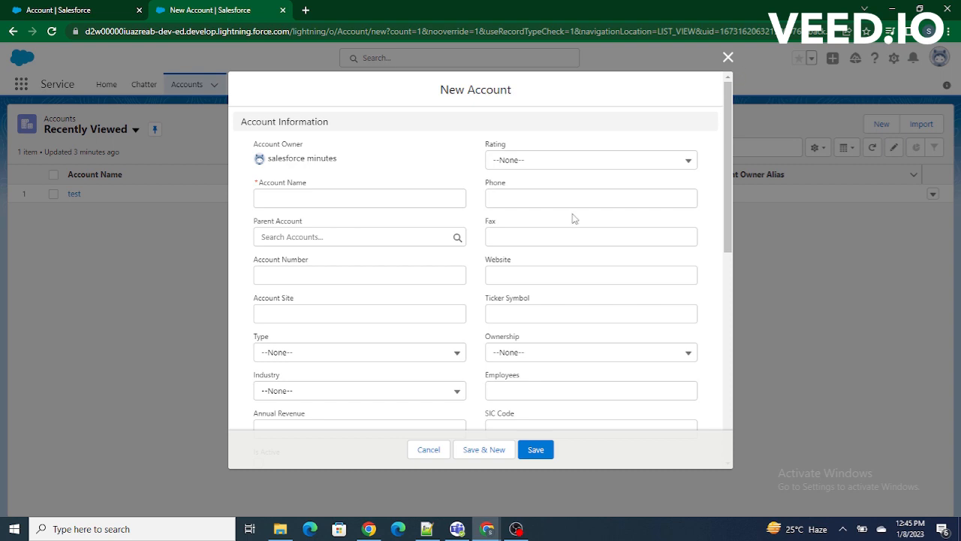
scroll(541, 293, down, 3)
drag(280, 254, 260, 255)
click(319, 260)
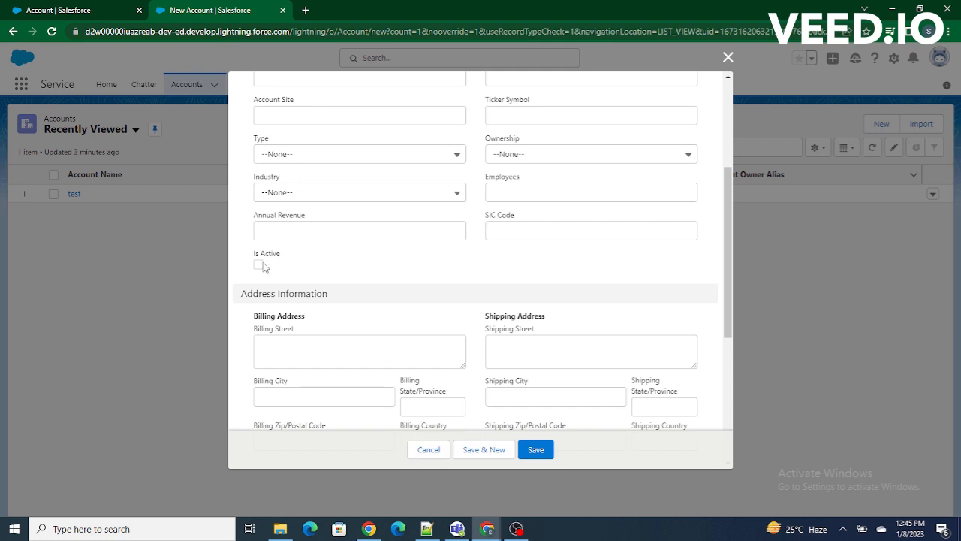
drag(280, 256, 250, 260)
click(428, 449)
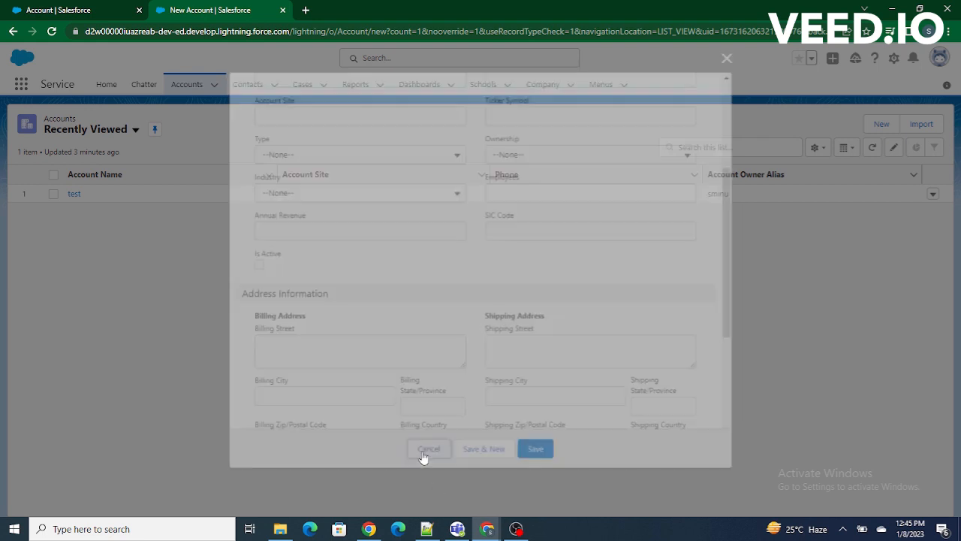
Start a new validation rule for the Account object in Object Manager.
click(83, 12)
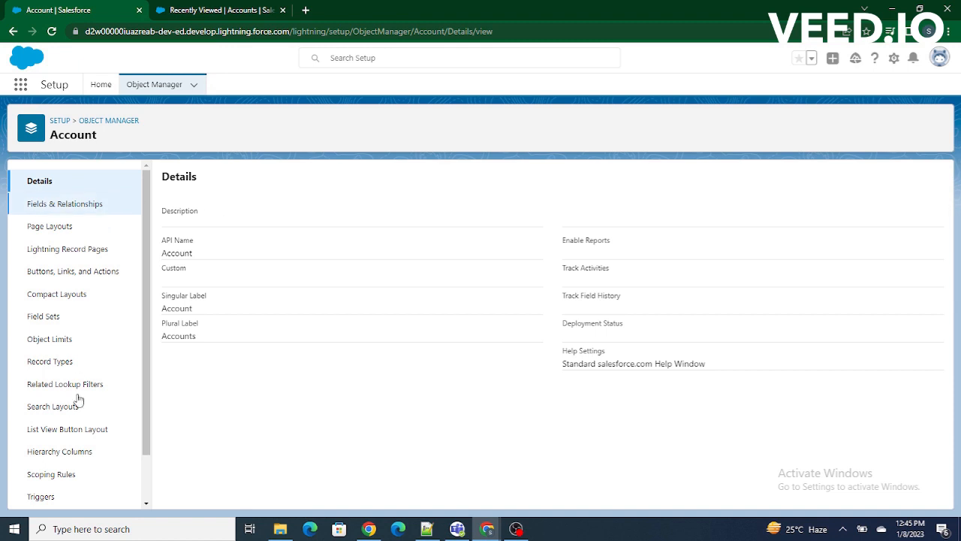
scroll(61, 248, down, 2)
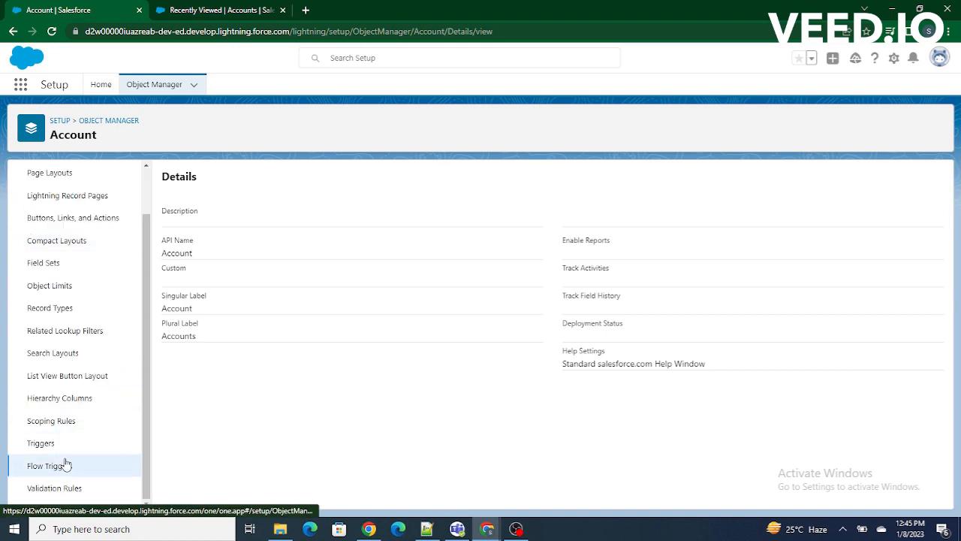
click(55, 488)
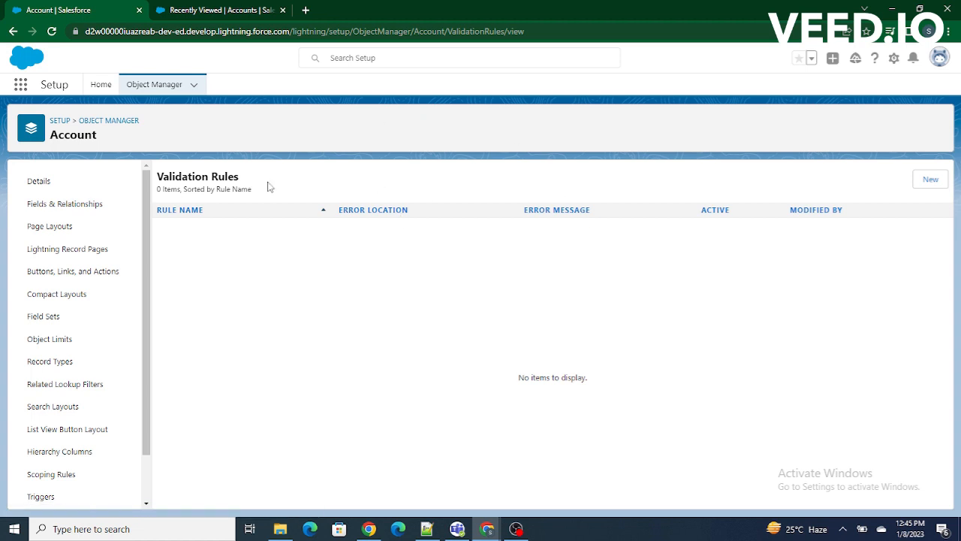
click(931, 181)
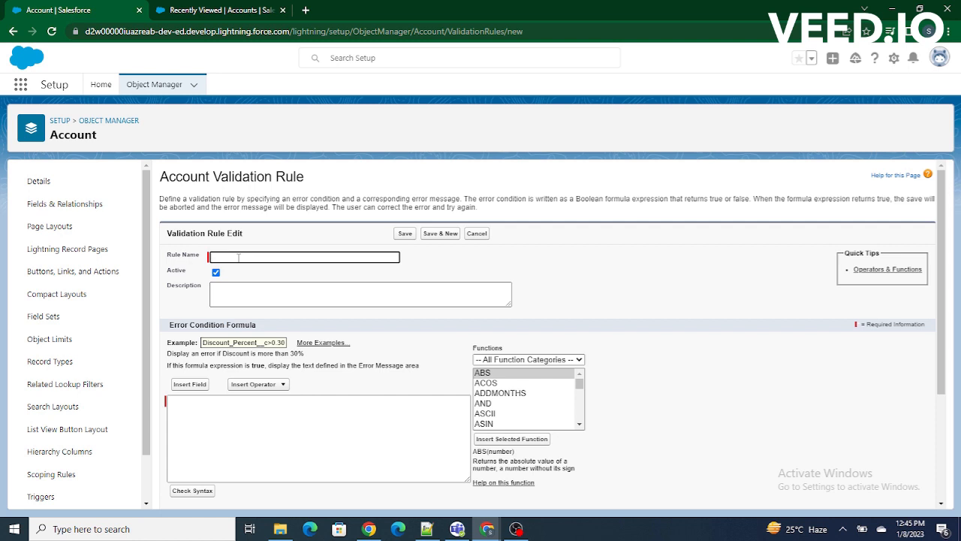
Name the validation rule Account_must_be_active.
text(Account must be active)
click(417, 278)
Check the rule name and the Active setting of the new validation rule.
click(178, 263)
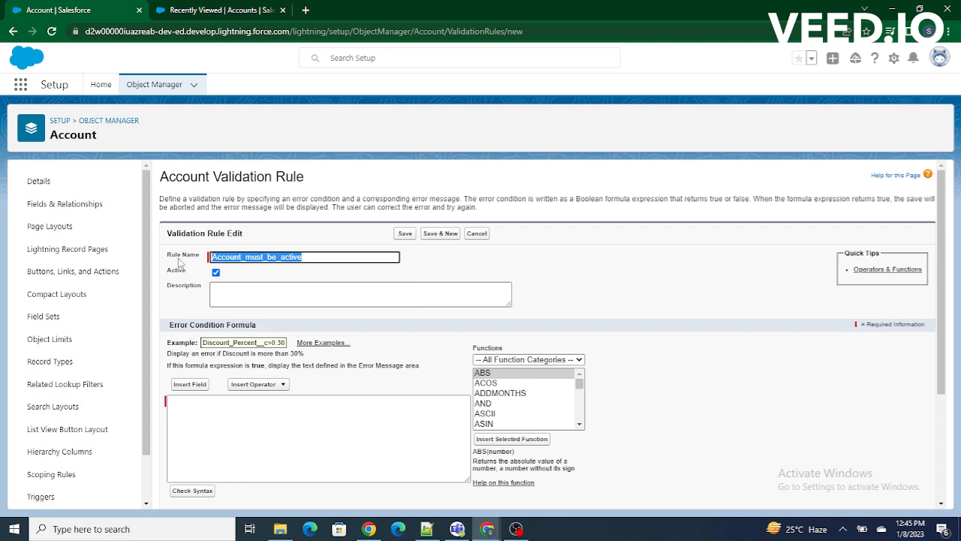
click(271, 235)
drag(319, 256, 208, 258)
click(257, 284)
click(164, 274)
drag(164, 271, 186, 273)
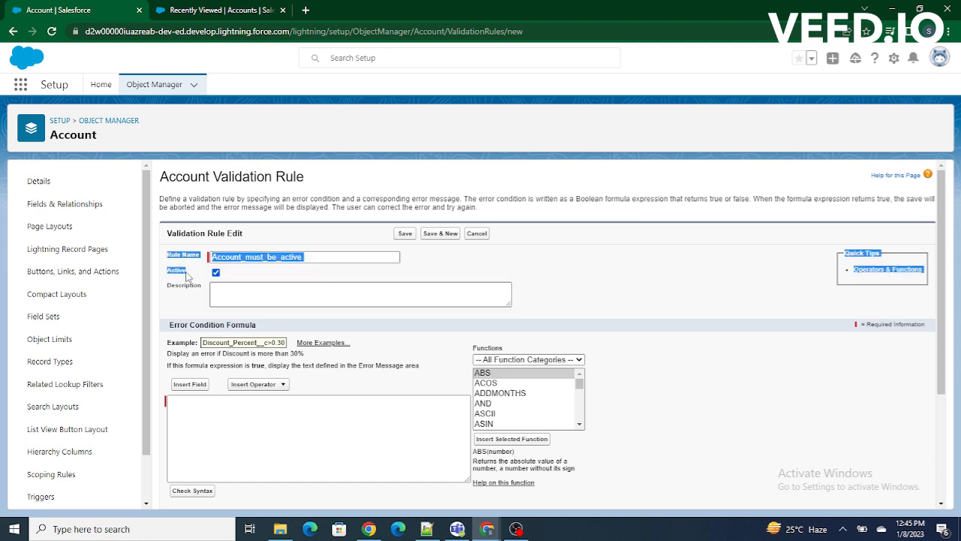
click(478, 265)
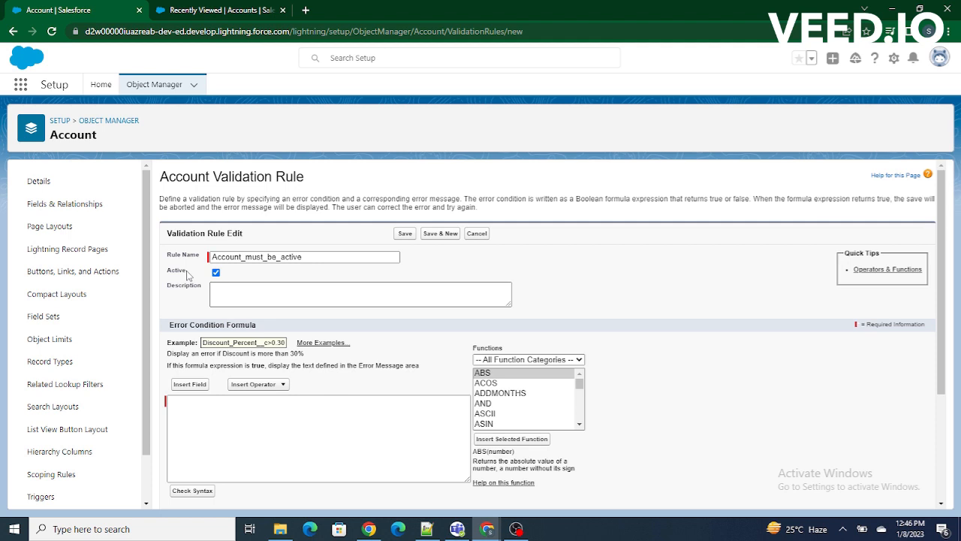
Insert the Account field Is_Active__c into the error condition formula.
scroll(563, 310, down, 2)
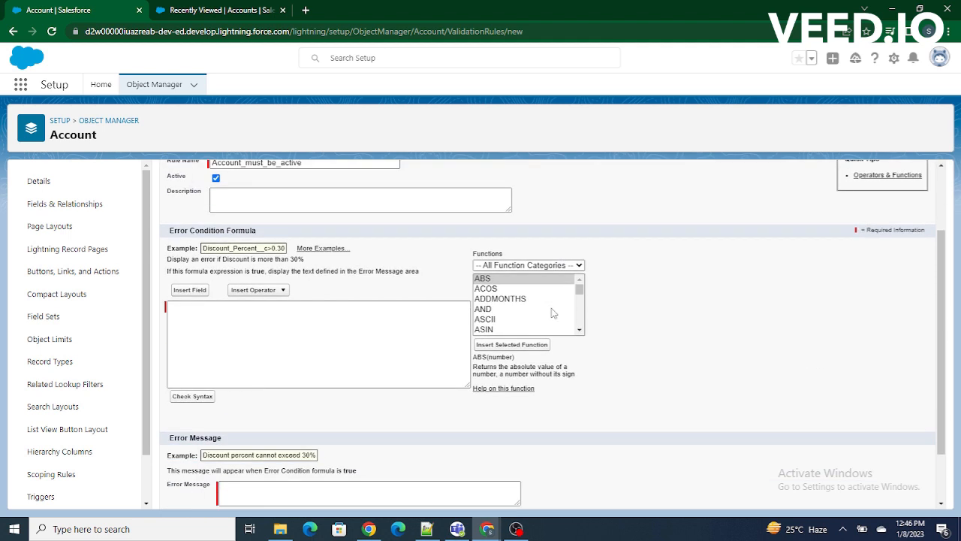
click(190, 291)
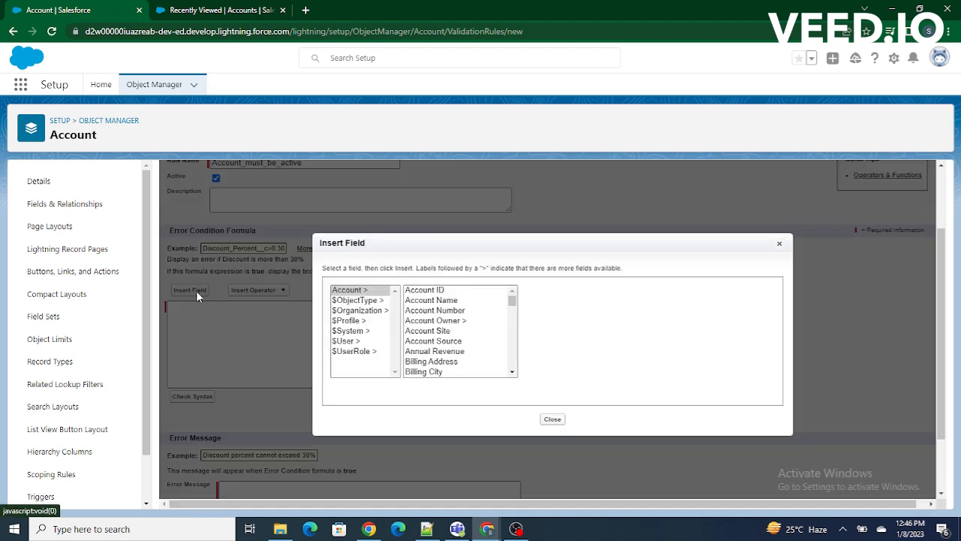
click(513, 303)
click(438, 303)
key(i)
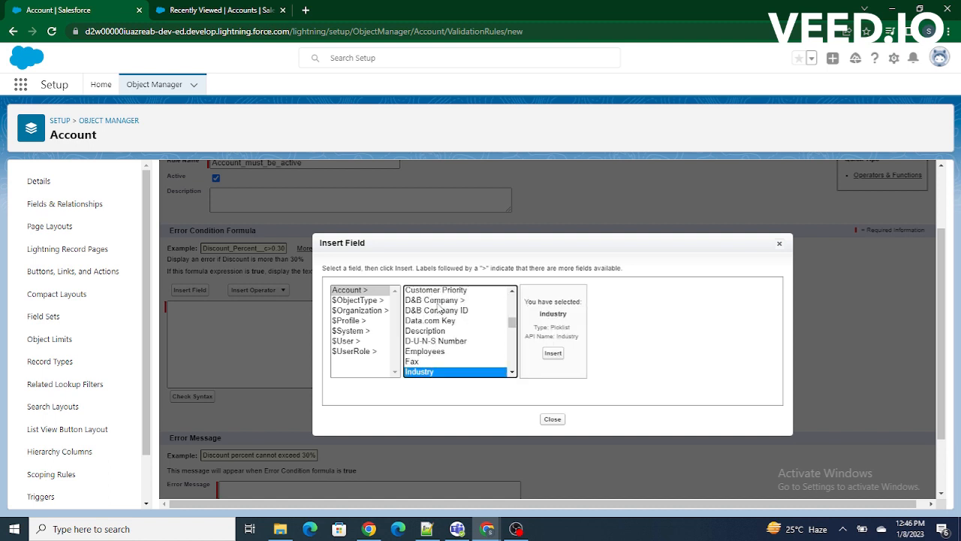
key(i)
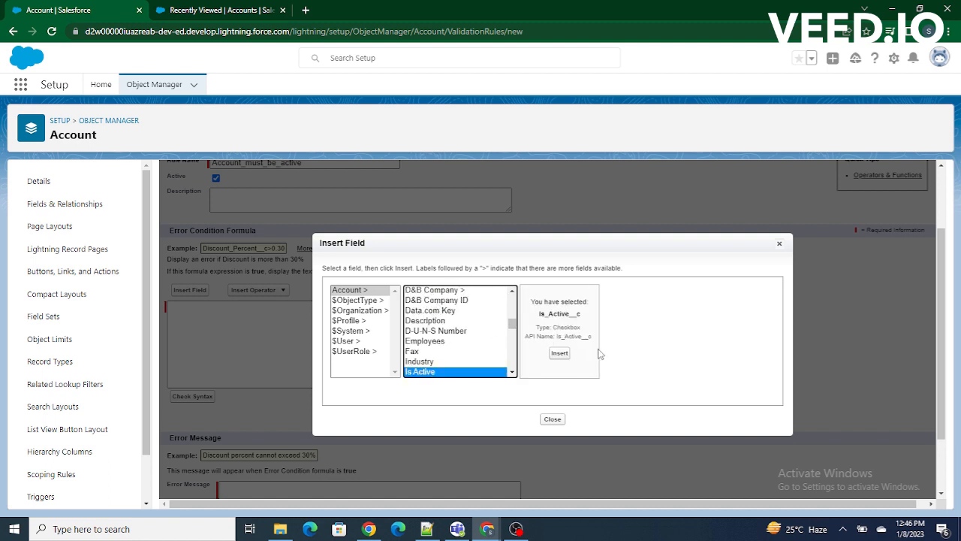
click(559, 353)
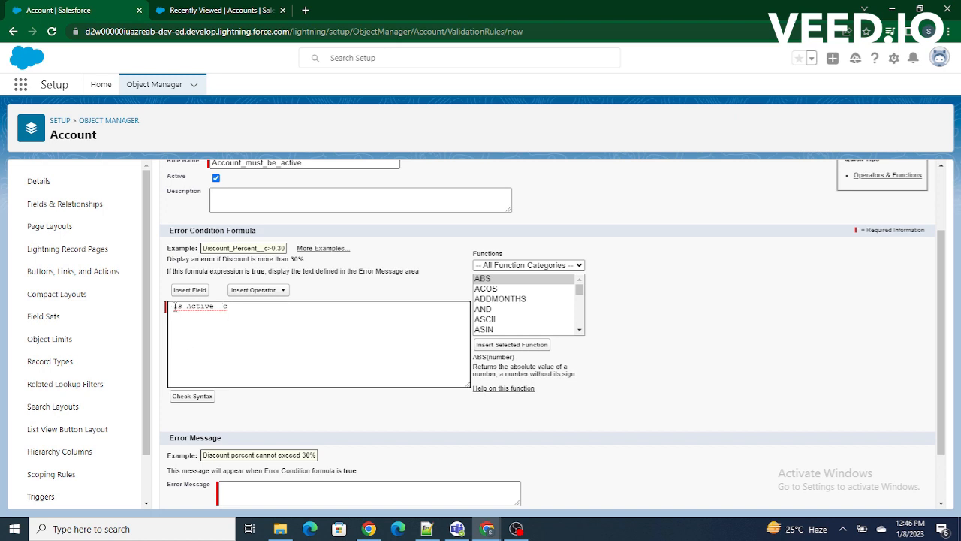
drag(231, 306, 163, 304)
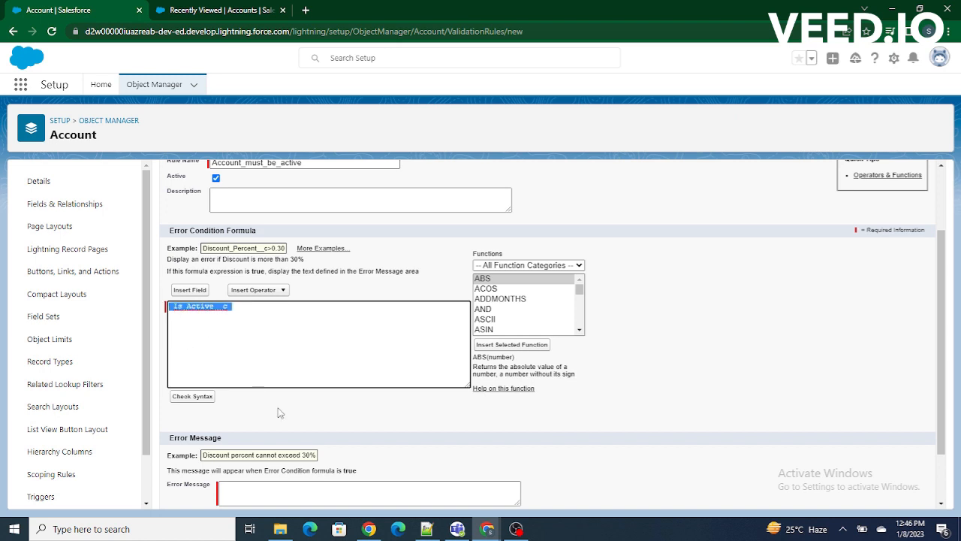
click(279, 413)
Insert the NOT function in front of Is_Active__c in the error condition formula.
click(175, 308)
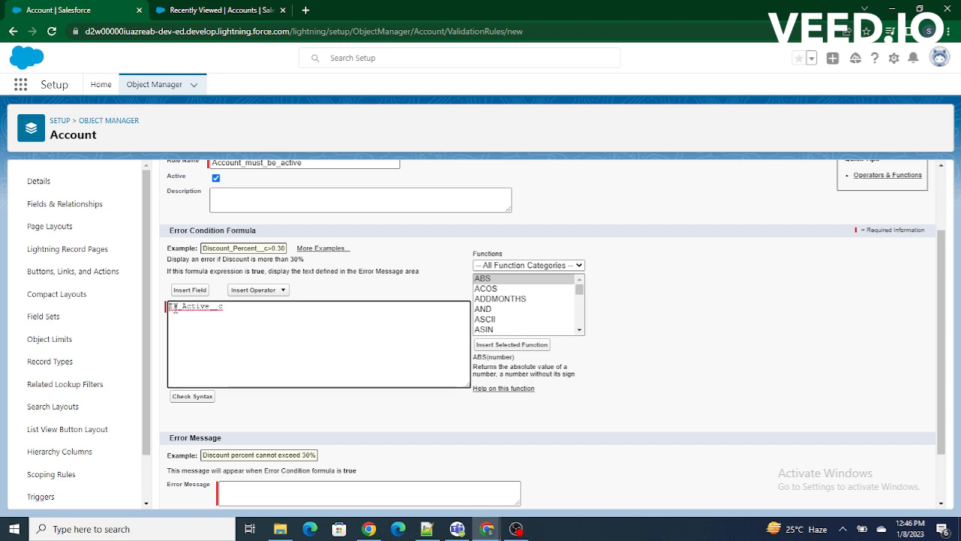
click(579, 330)
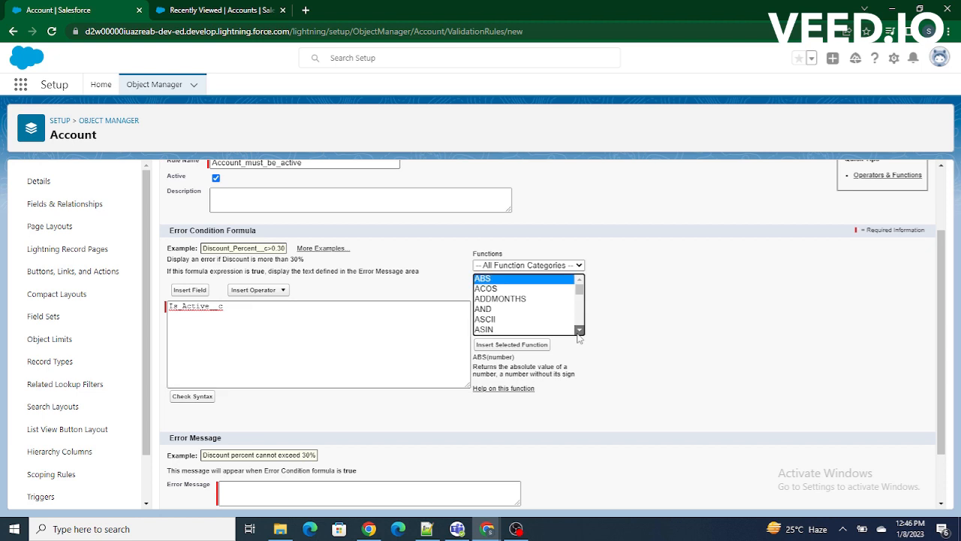
drag(579, 330, 579, 330)
click(578, 332)
click(578, 332)
click(507, 298)
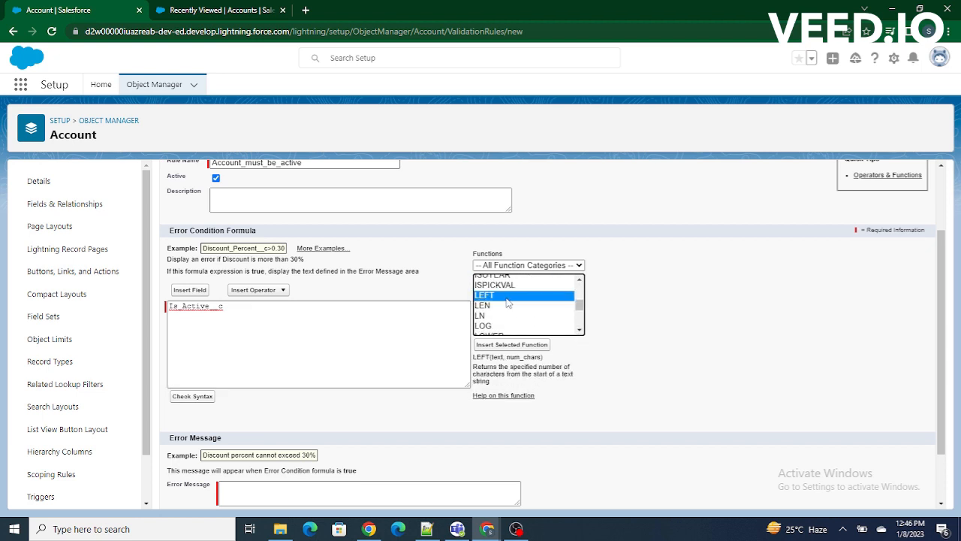
key(n)
key(Down)
click(497, 320)
click(523, 344)
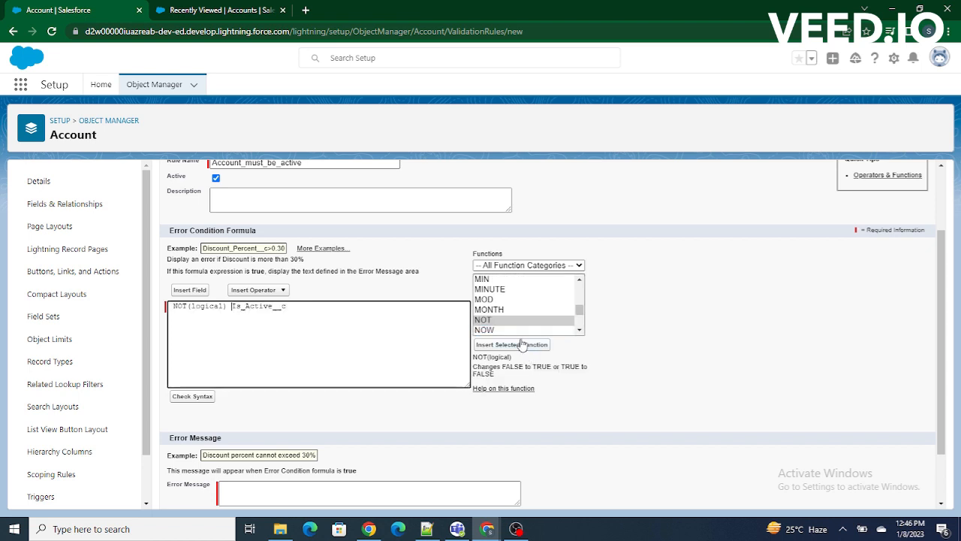
Move Is_Active__c inside the NOT parentheses so the formula reads NOT(Is_Active__c), and check its syntax.
double_click(269, 311)
key(ctrl+x)
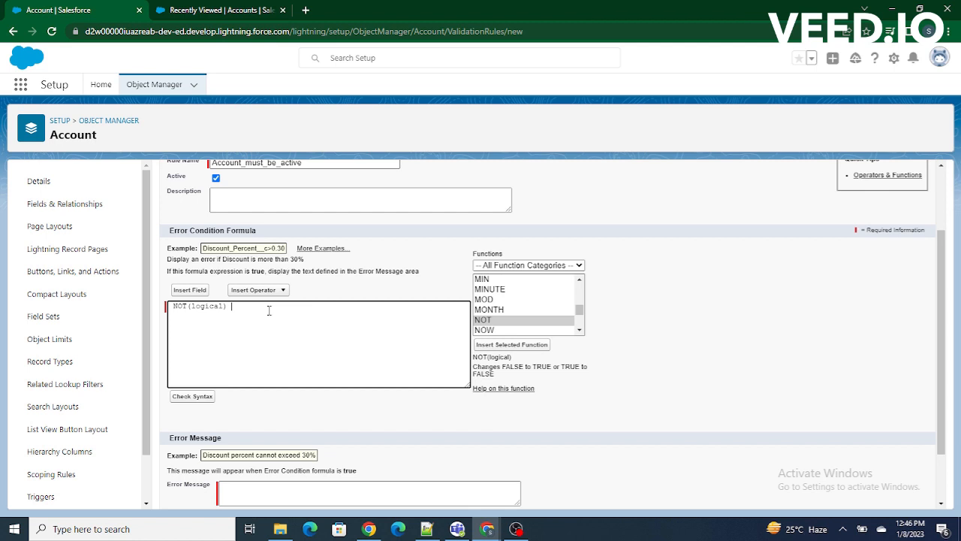
double_click(209, 307)
key(ctrl+v)
key(Delete)
click(202, 396)
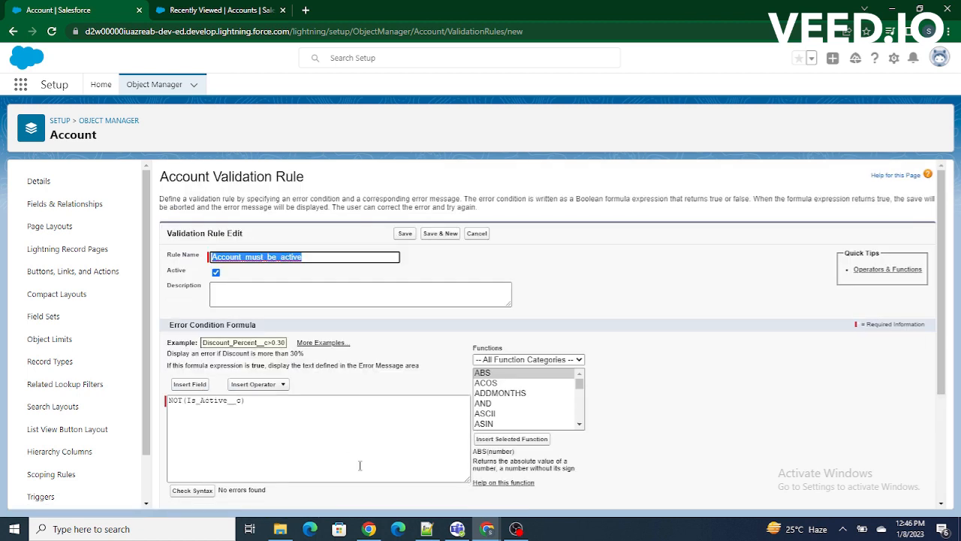
Review the field and the NOT function in the error condition formula.
scroll(359, 461, down, 1)
double_click(203, 336)
click(230, 339)
double_click(177, 335)
drag(244, 336, 167, 337)
click(384, 318)
click(252, 348)
drag(252, 347, 157, 348)
Enter the error message "Please Check the is Active Checkbox before creating or updating the account".
scroll(237, 348, down, 3)
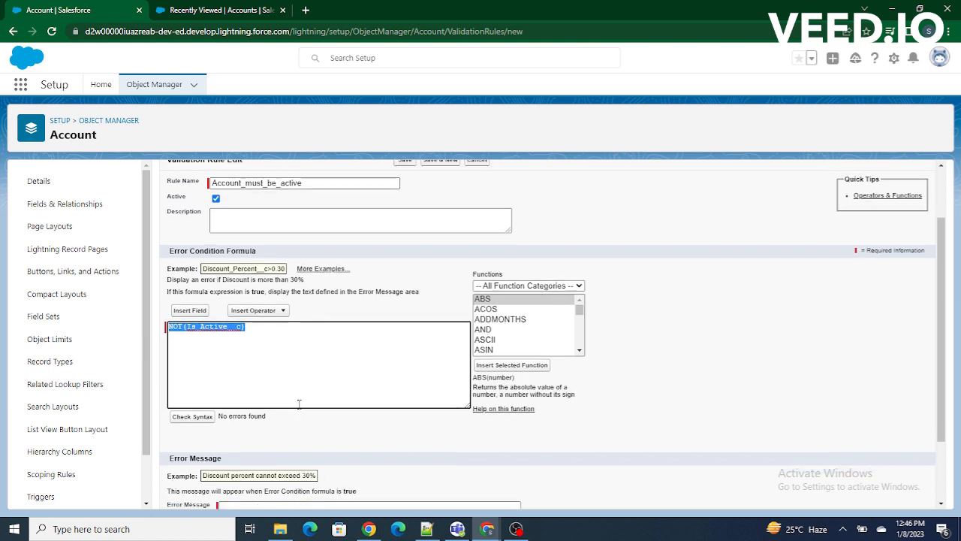
click(262, 431)
drag(168, 421, 210, 422)
click(254, 422)
text(Please Check the is A)
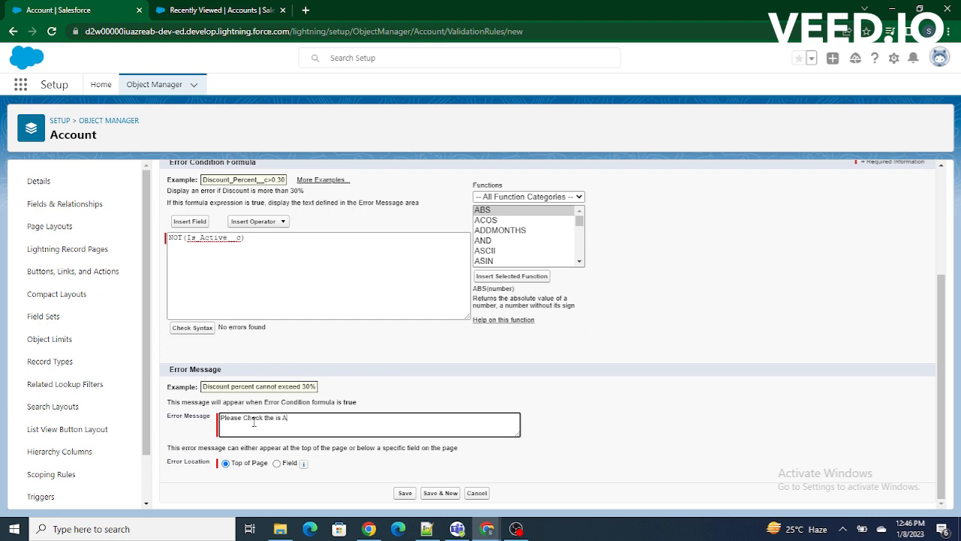
text(ctive Checkbox before creating or)
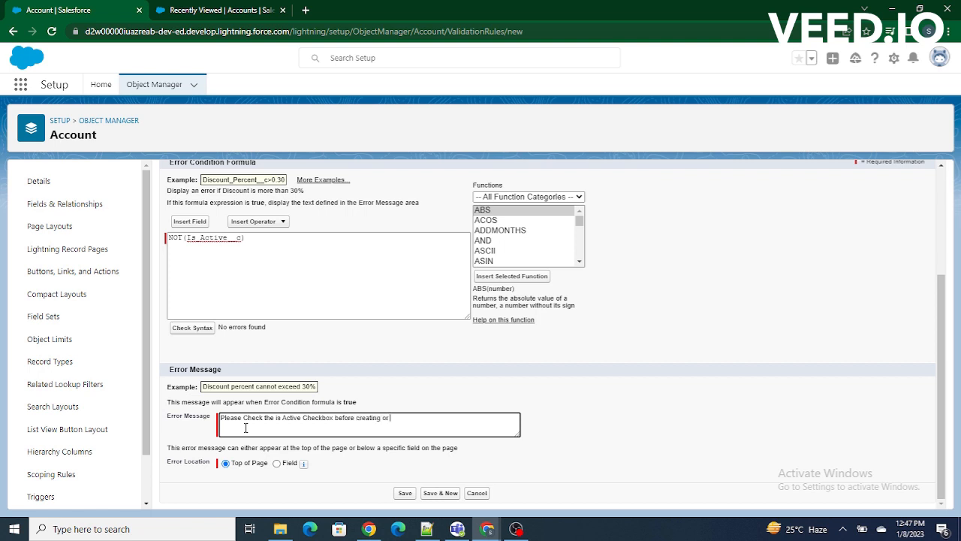
text( updating the account)
click(436, 378)
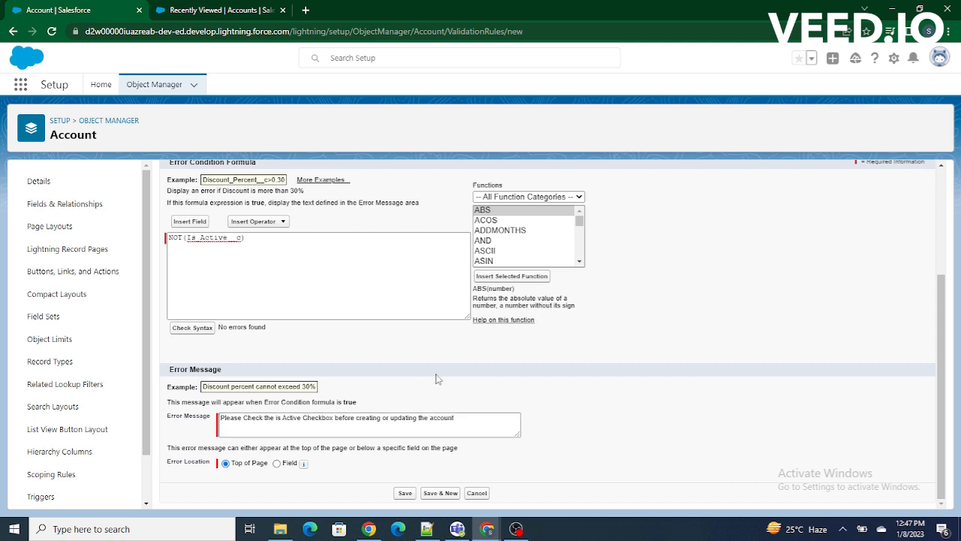
Review the validation rule's name, Active setting and description field.
scroll(436, 377, up, 2)
click(318, 221)
drag(318, 221, 210, 224)
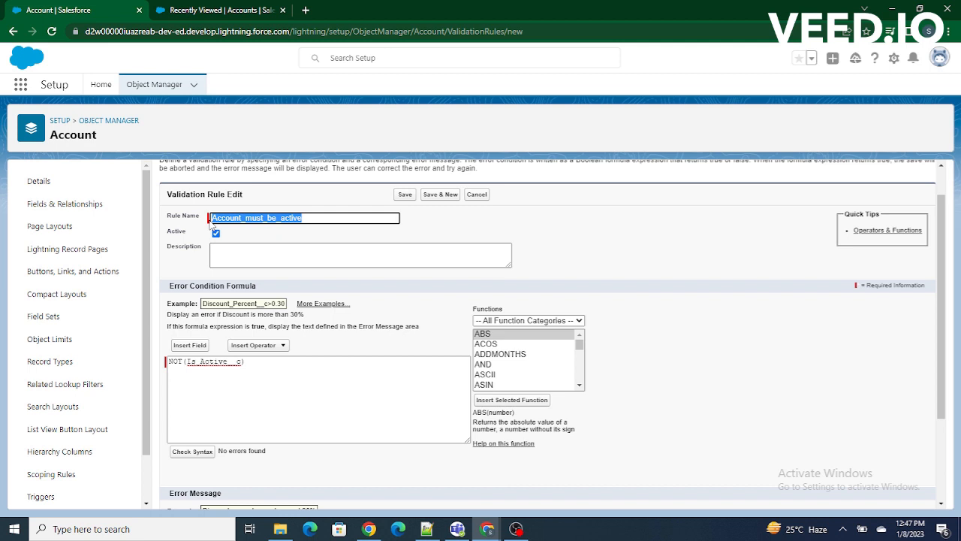
drag(211, 223, 165, 233)
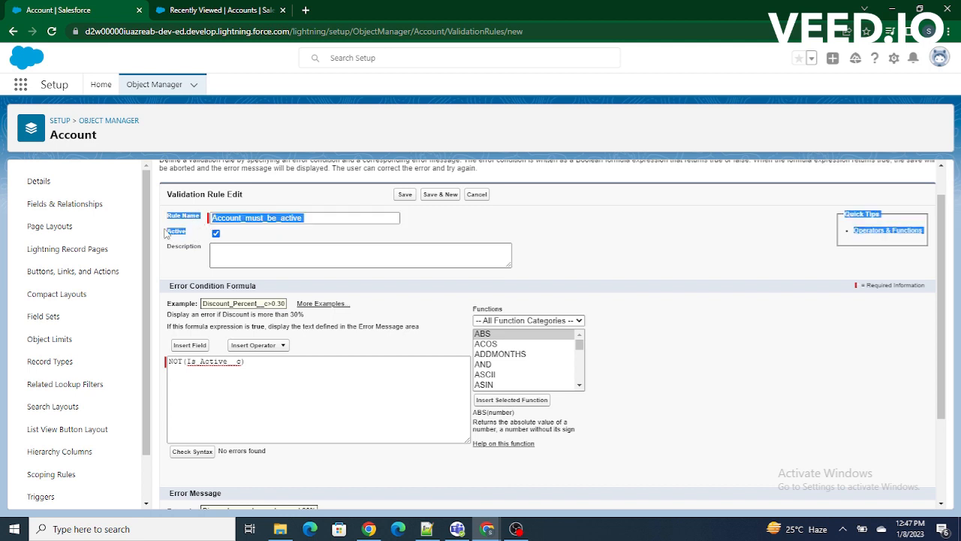
click(365, 321)
scroll(388, 326, down, 1)
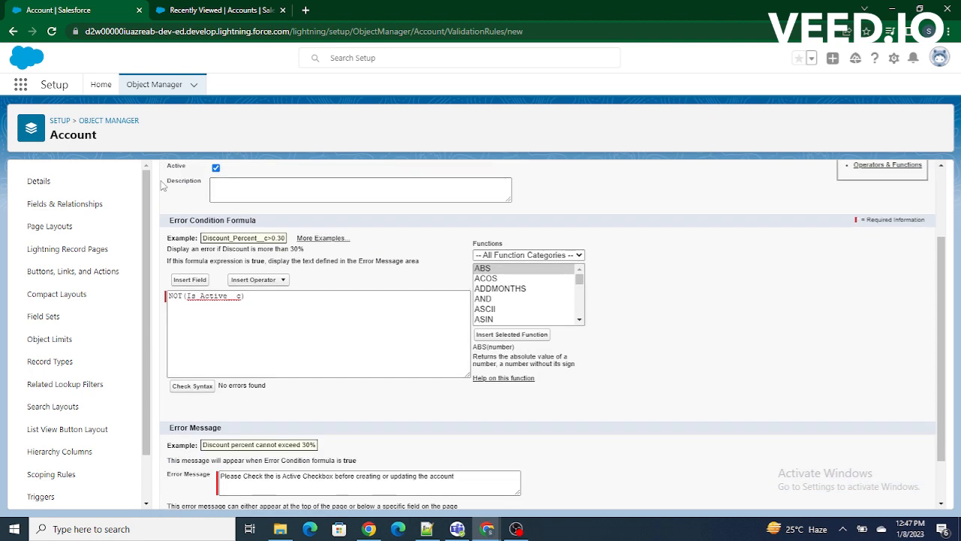
drag(160, 182, 194, 187)
Review the rule's error condition formula together with its error message.
scroll(244, 302, down, 1)
drag(245, 284, 172, 284)
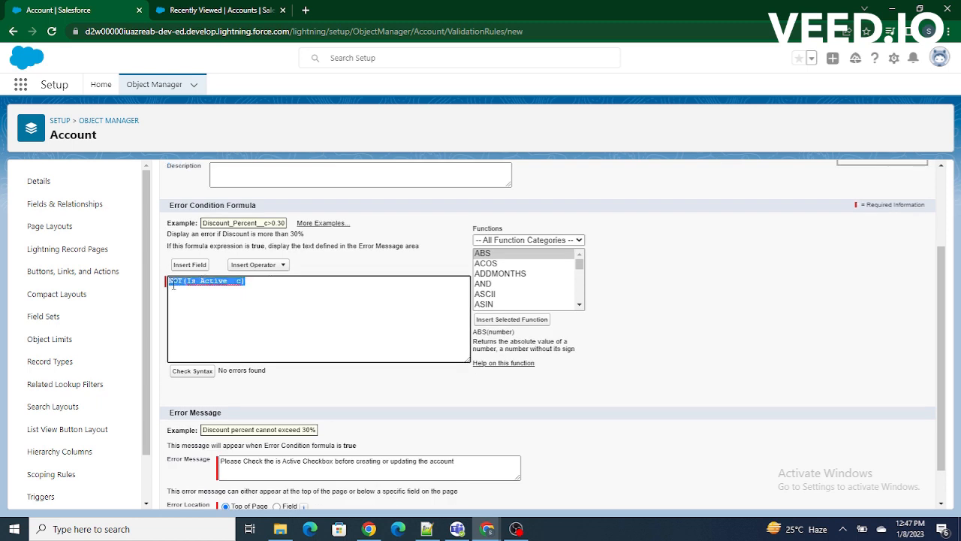
drag(269, 282, 186, 286)
scroll(186, 286, down, 1)
click(229, 425)
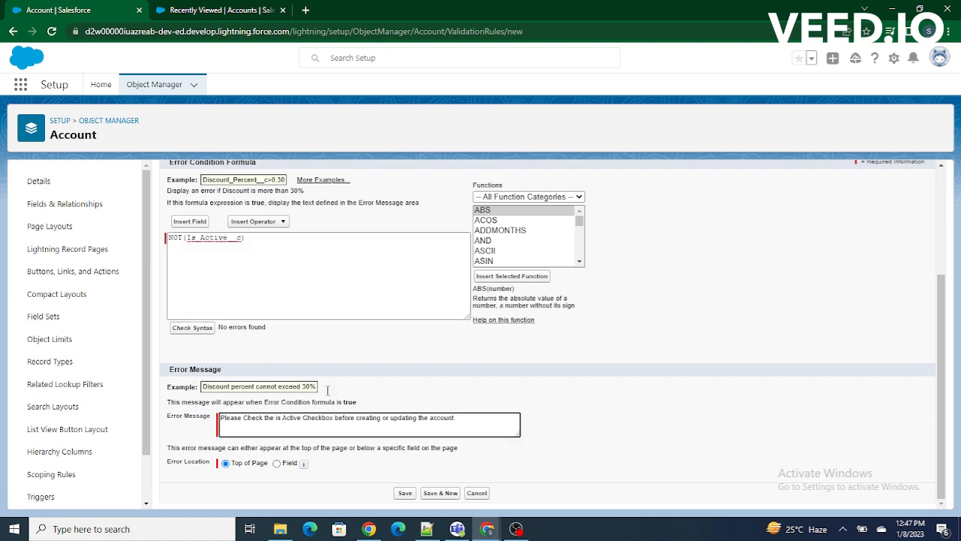
double_click(204, 238)
drag(263, 243, 163, 248)
double_click(174, 238)
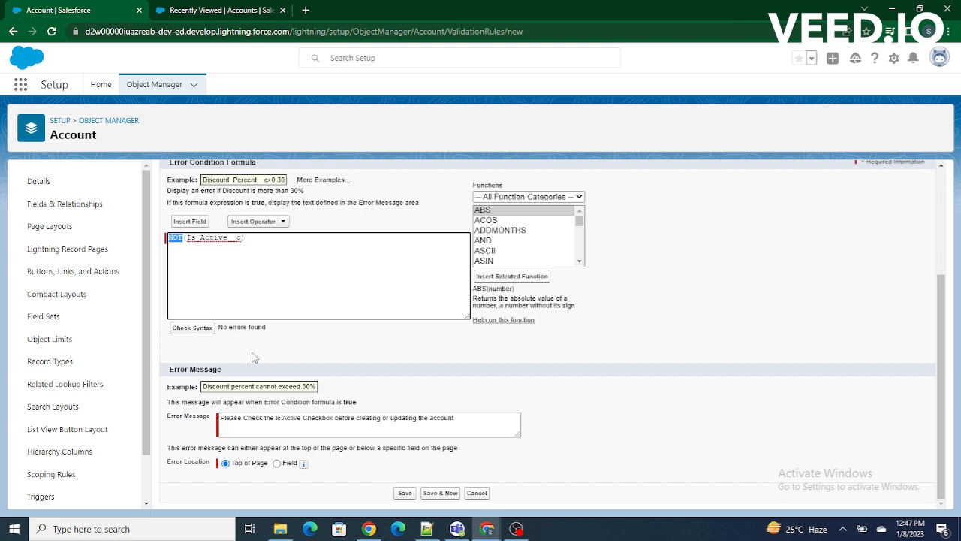
click(219, 422)
drag(221, 422, 452, 424)
click(542, 422)
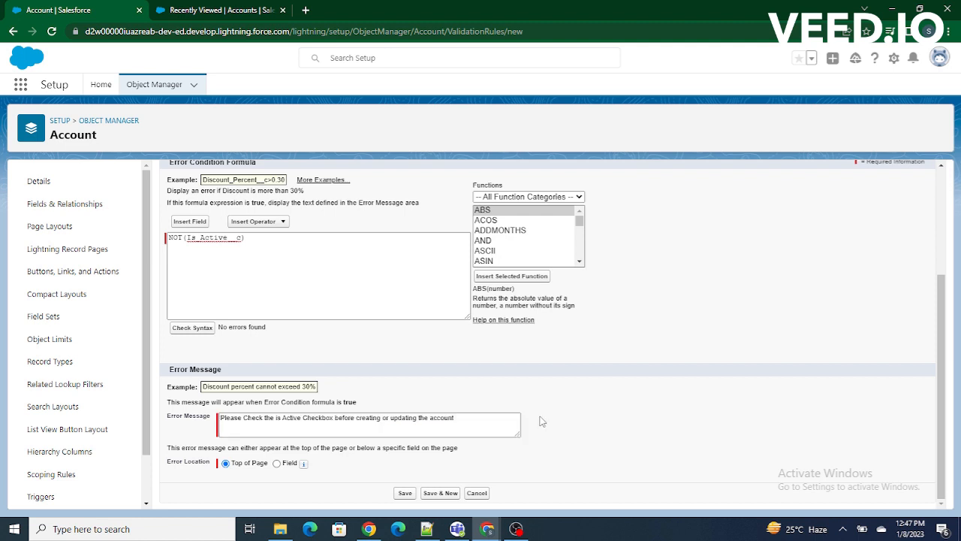
Set the validation rule's error location to the Is Active field and save the rule.
drag(168, 450, 389, 445)
click(248, 448)
click(277, 463)
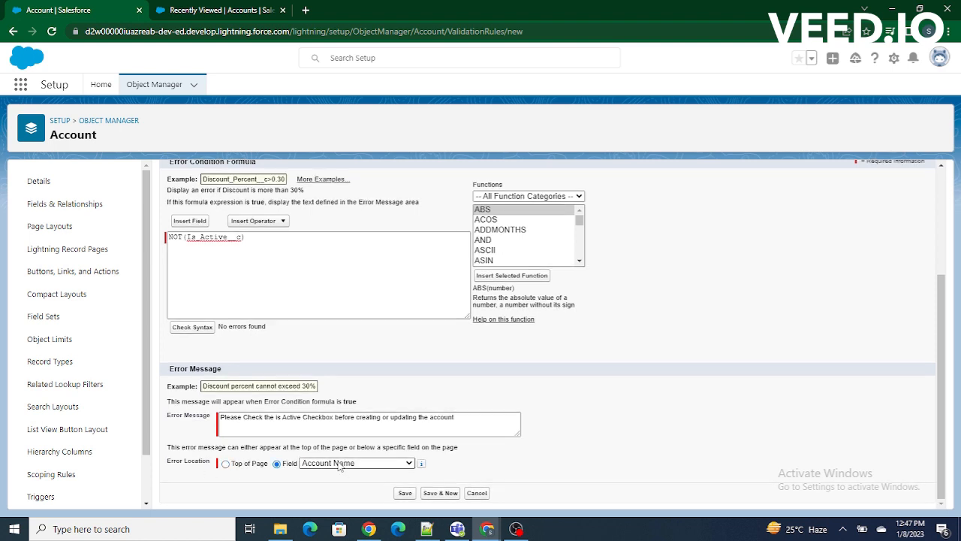
click(339, 464)
text(is)
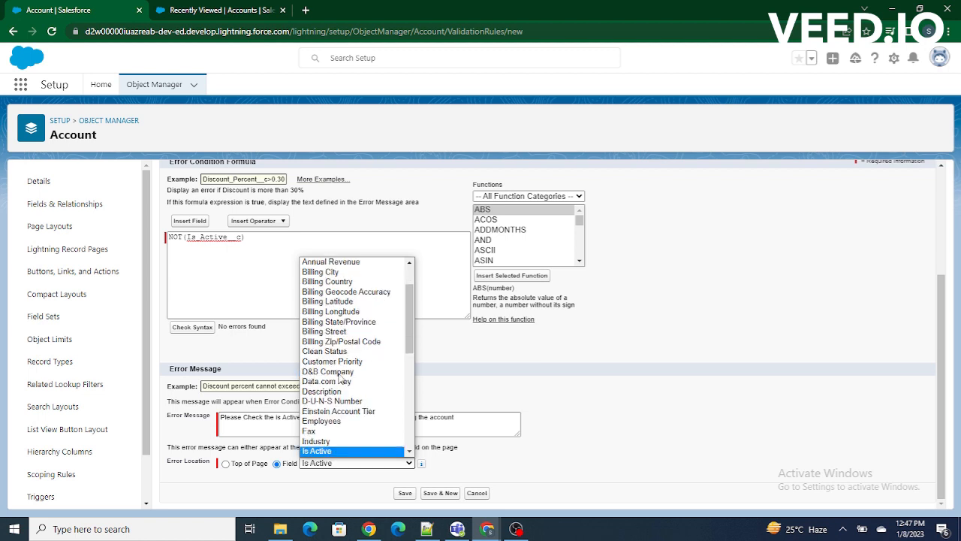
key(Return)
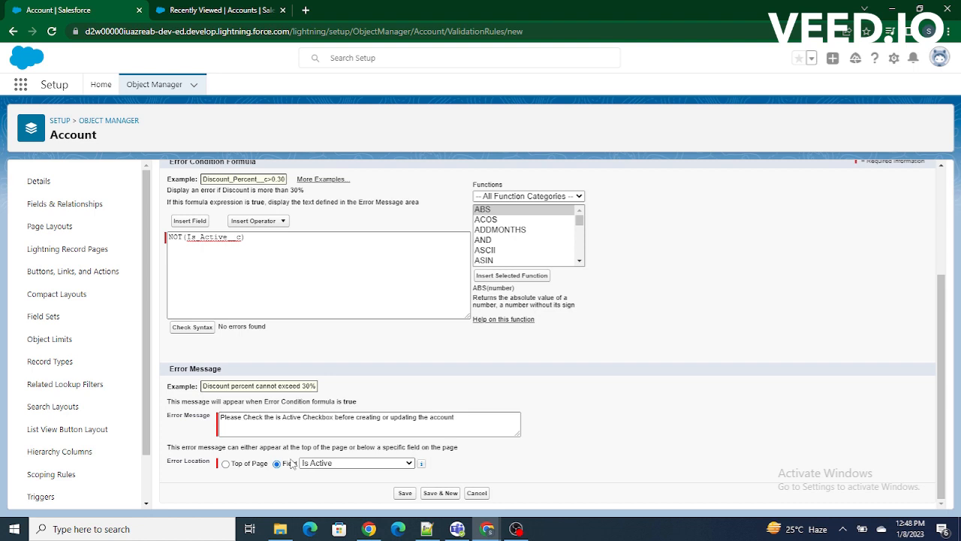
click(405, 494)
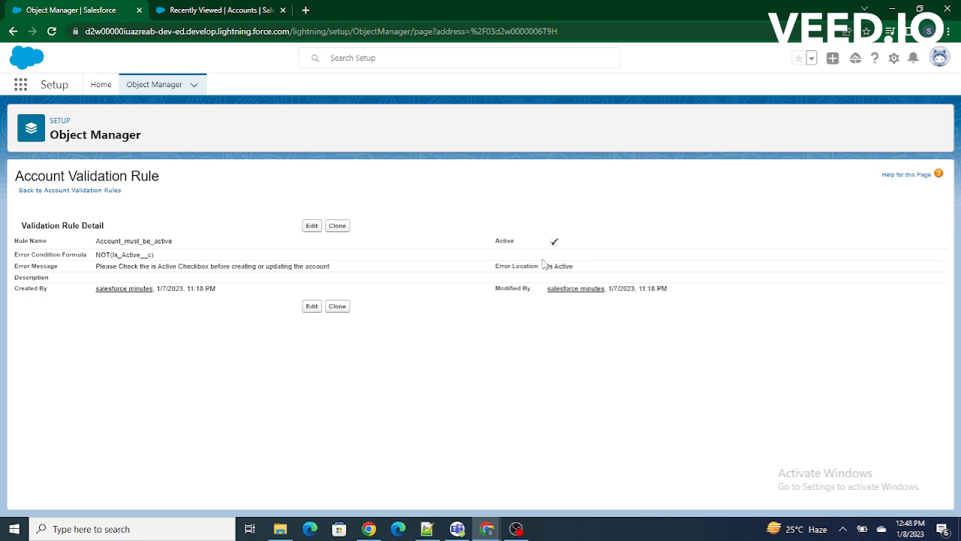
drag(545, 263, 464, 245)
Refresh the Accounts list and try to save a new account with only its name filled in and Is Active unchecked.
click(214, 9)
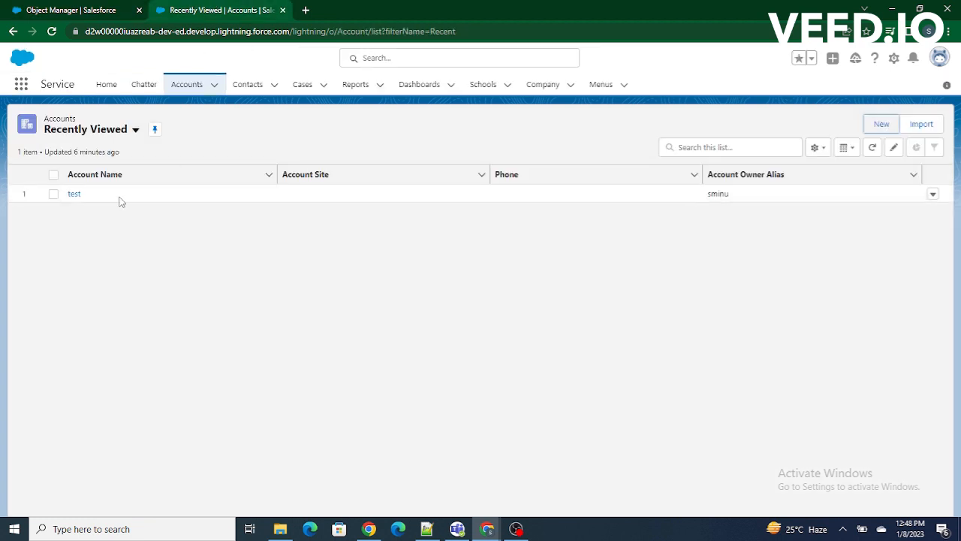
click(51, 32)
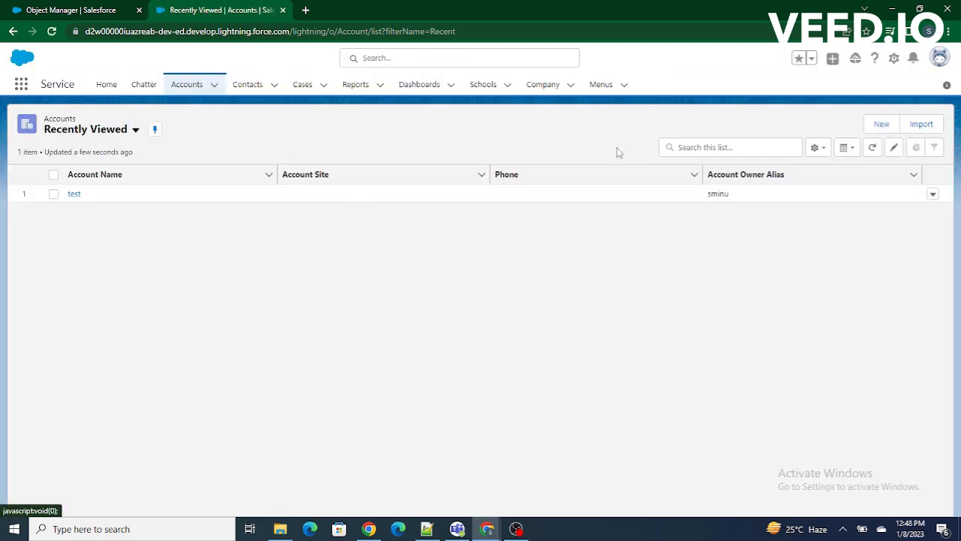
click(880, 125)
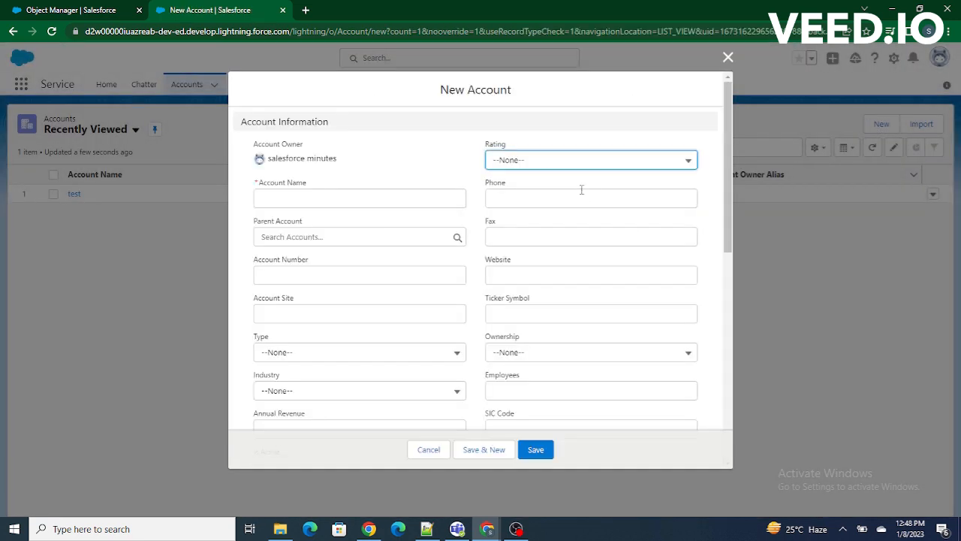
click(308, 199)
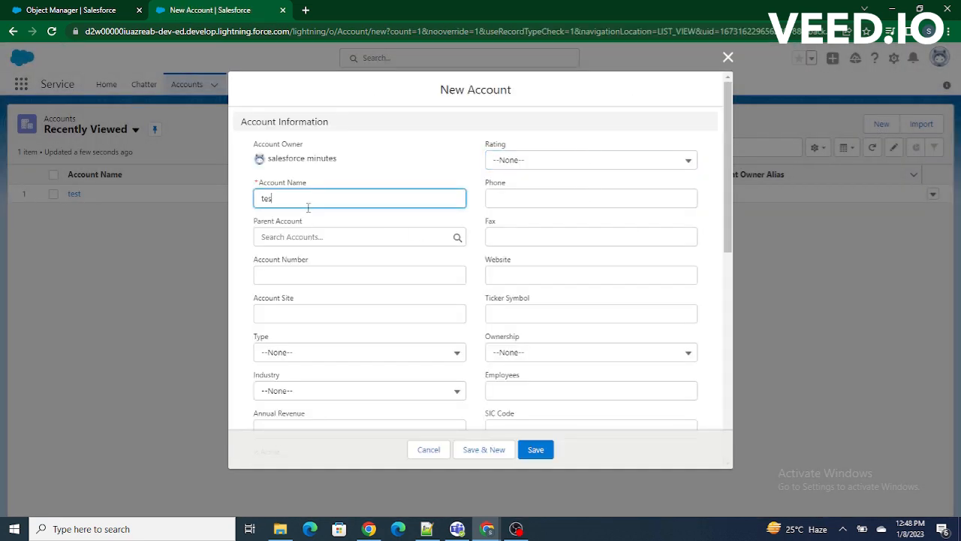
scroll(395, 143, down, 6)
click(534, 449)
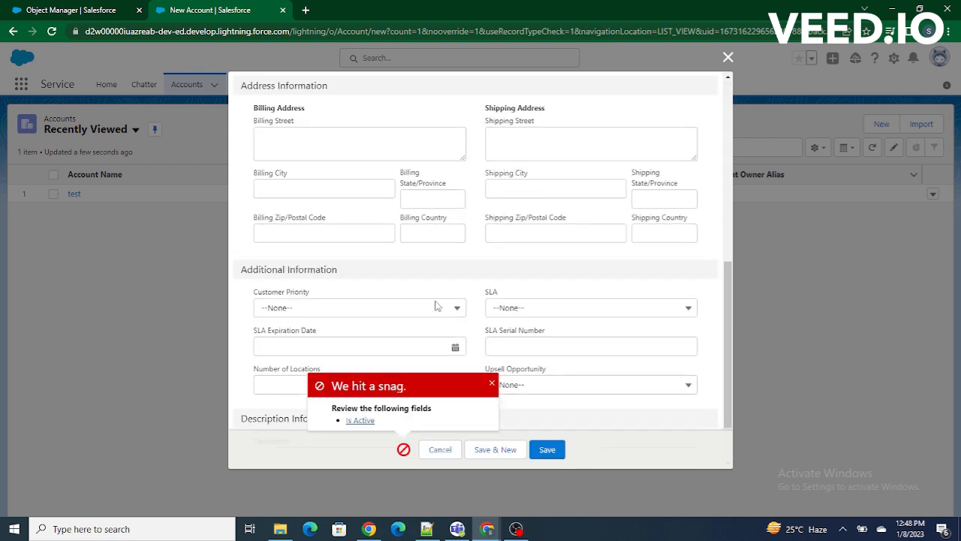
Go to the flagged Is Active field in the new account form and review its error message.
click(362, 420)
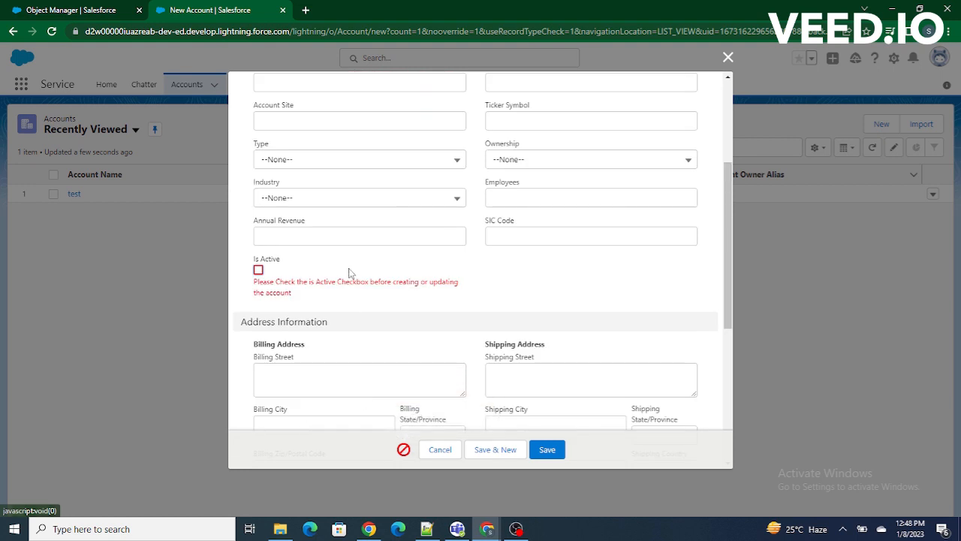
drag(257, 282, 335, 294)
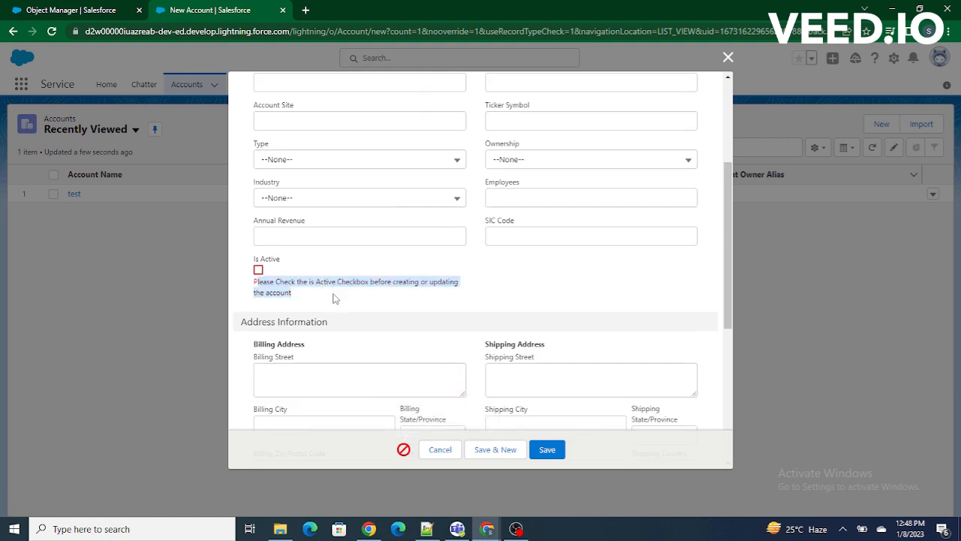
click(380, 303)
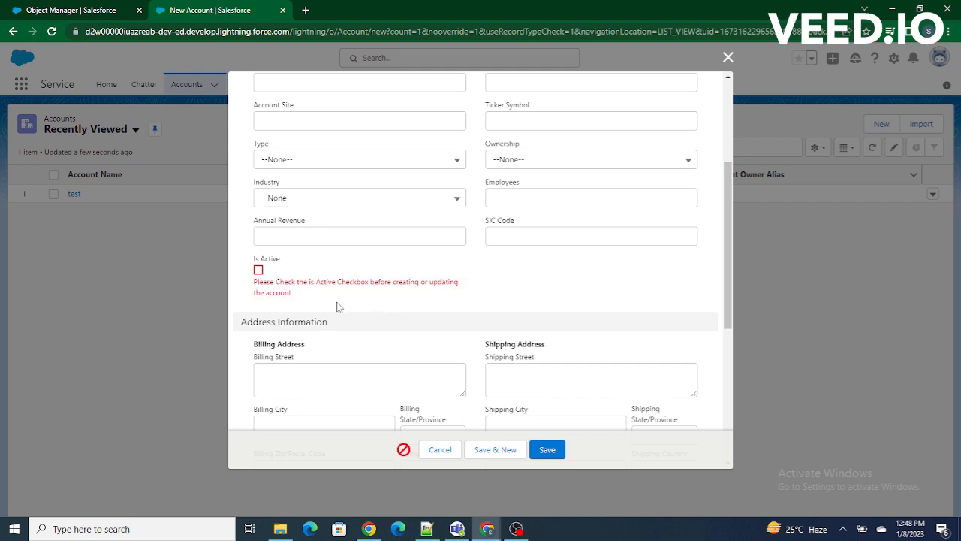